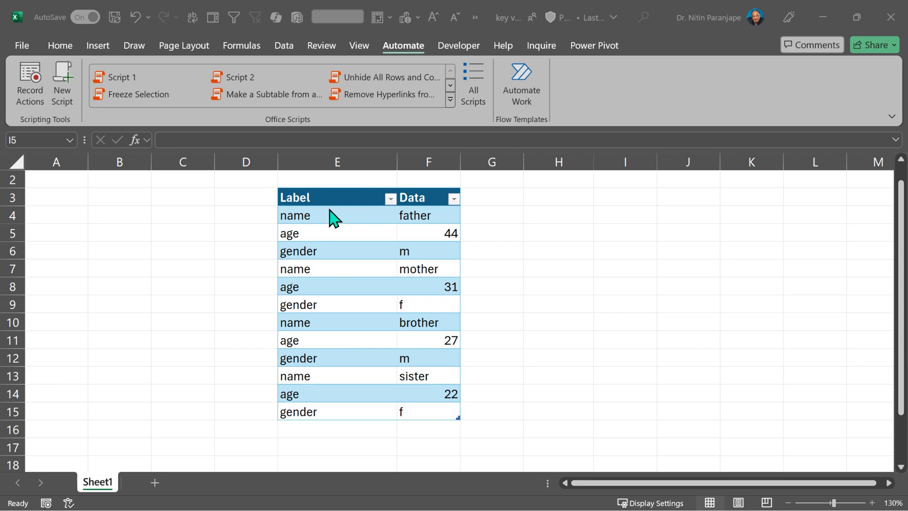
Check the Label/Data table's design settings in the key-value workbook, and close the workbook
{"action": "left_click", "coordinate": [329, 224]}
{"action": "left_click_drag", "start_coordinate": [326, 218], "coordinate": [328, 265]}
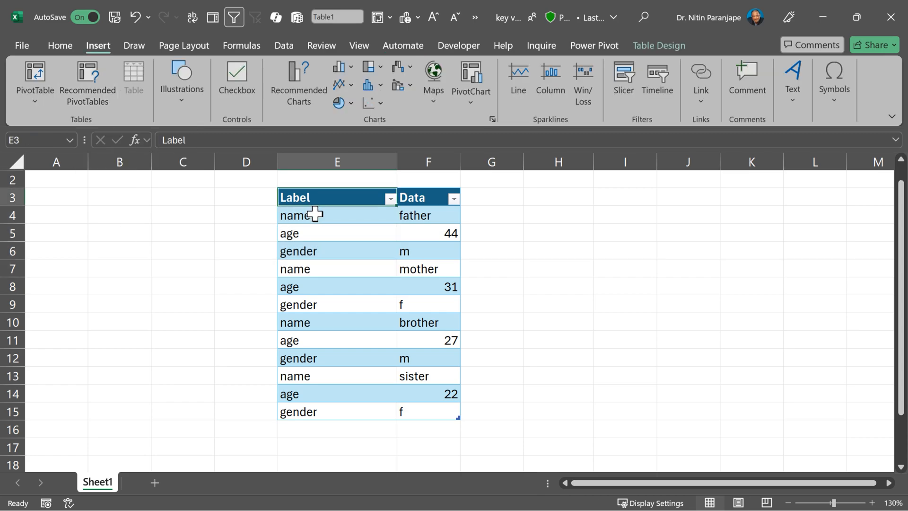
{"action": "left_click", "coordinate": [664, 47]}
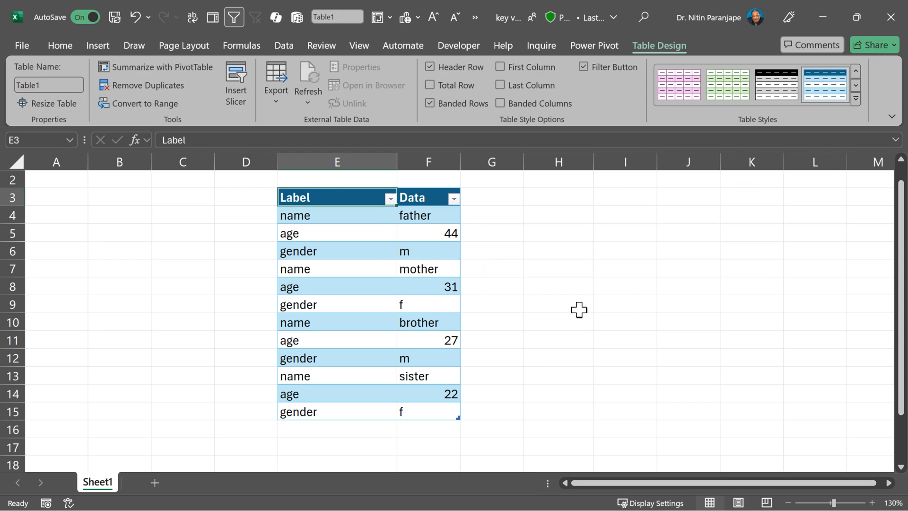
{"action": "key", "text": "alt+f"}
{"action": "key", "text": "c"}
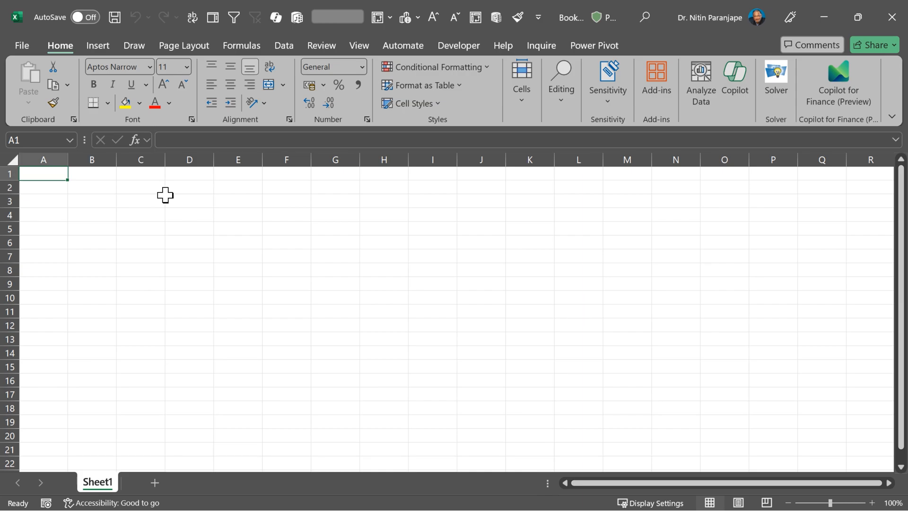
Import Table1 from the workbook key value pairs.xlsx and open it for transformation in the Power Query Editor
{"action": "left_click", "coordinate": [283, 46]}
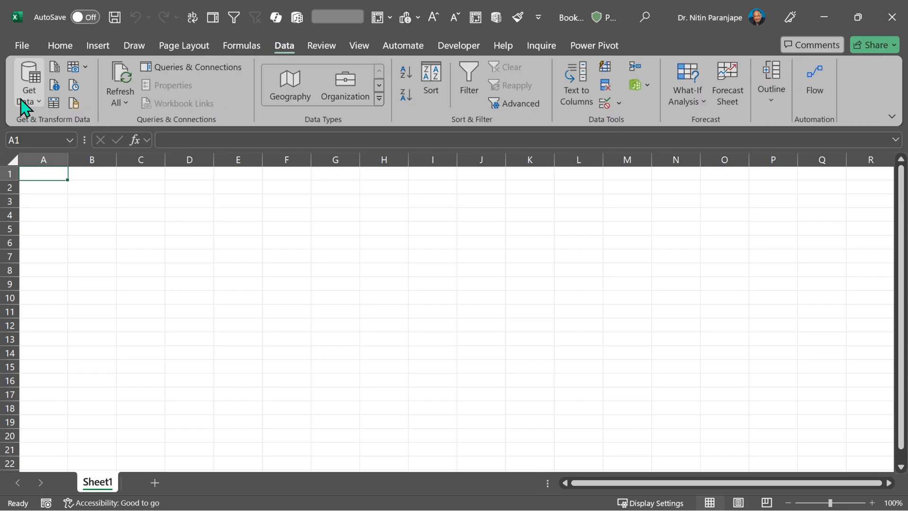
{"action": "left_click", "coordinate": [26, 102]}
{"action": "mouse_move", "coordinate": [73, 126]}
{"action": "left_click", "coordinate": [268, 126]}
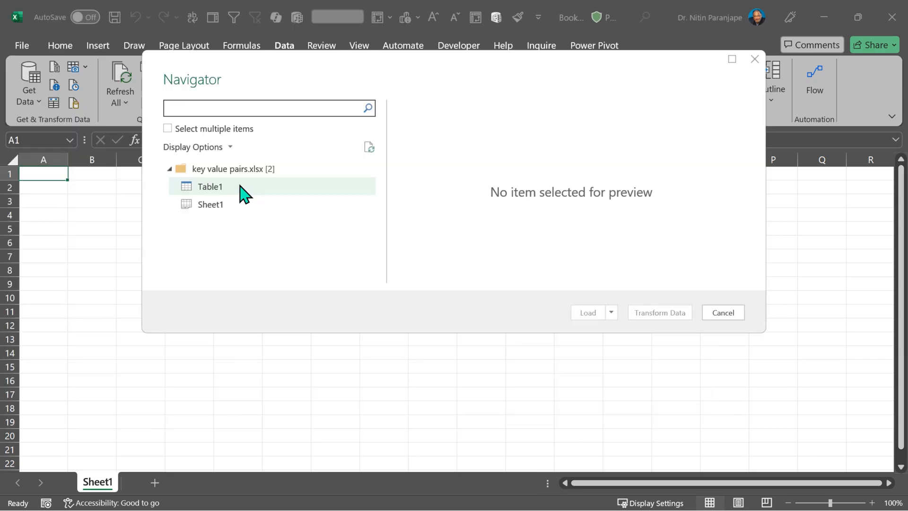
{"action": "left_click", "coordinate": [240, 188]}
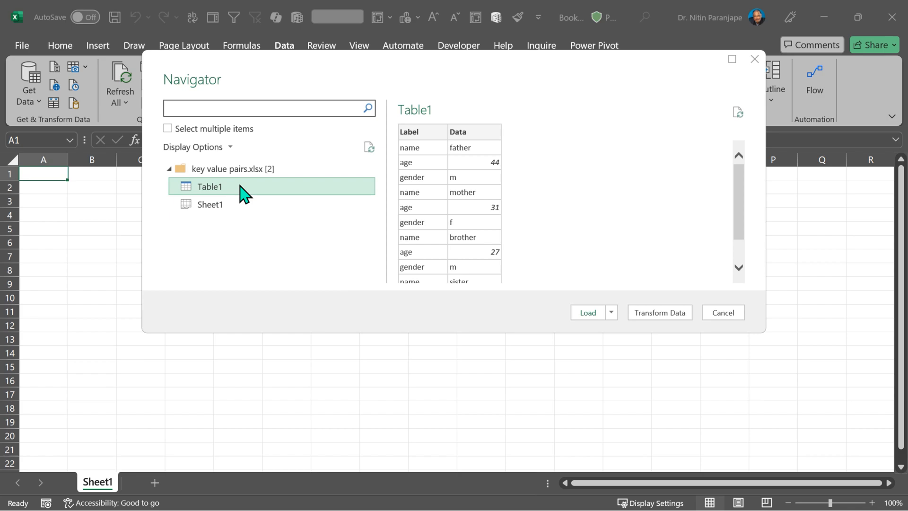
{"action": "left_click", "coordinate": [671, 313]}
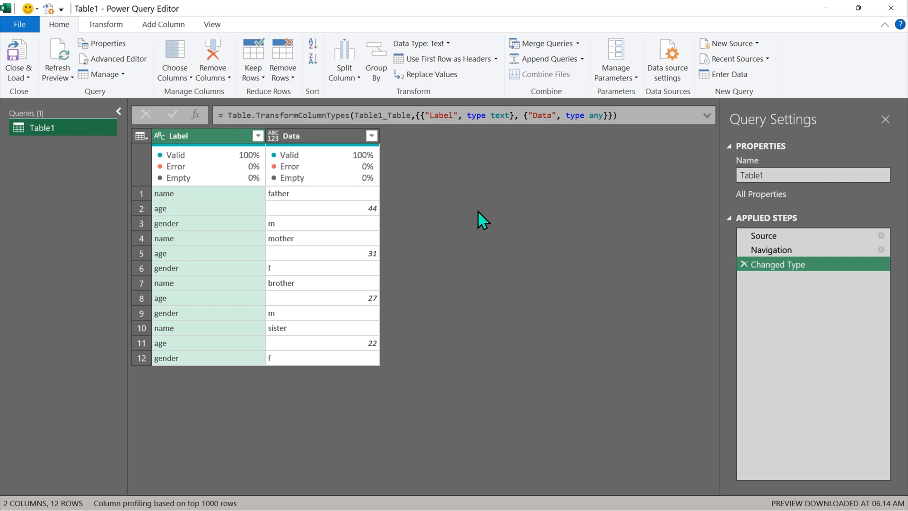
Add an index column starting from 0 to the Table1 query
{"action": "left_click", "coordinate": [124, 26]}
{"action": "left_click", "coordinate": [163, 26]}
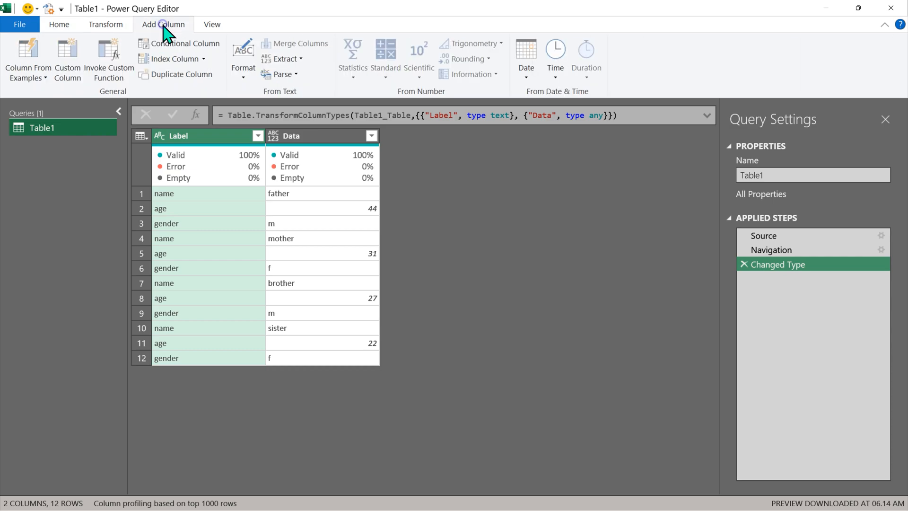
{"action": "left_click", "coordinate": [173, 59]}
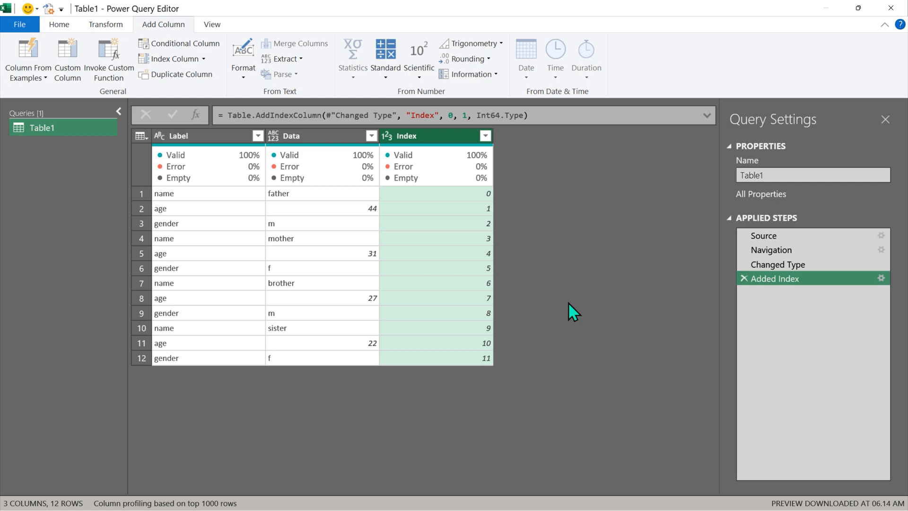
Add a custom column named "row no" with the formula Number.IntegerDivide([Index],3)
{"action": "left_click", "coordinate": [67, 66]}
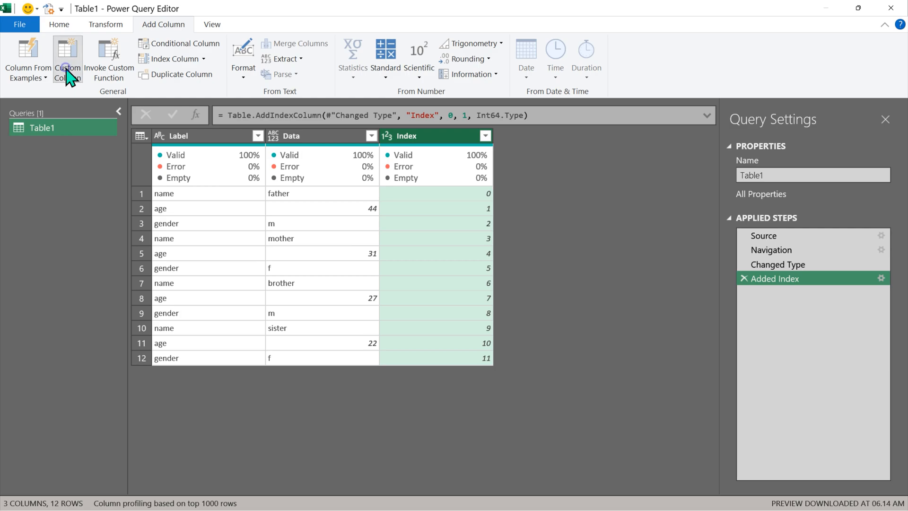
{"action": "type", "text": "row no"}
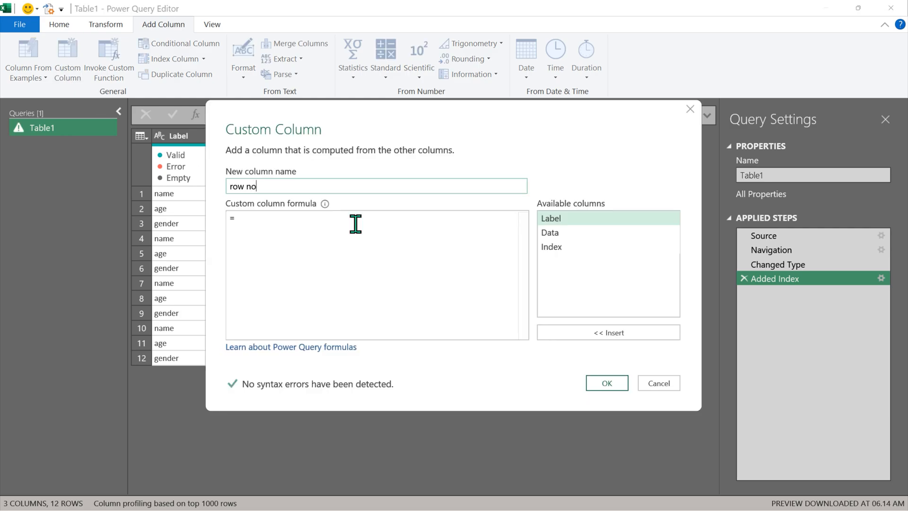
{"action": "left_click", "coordinate": [353, 219]}
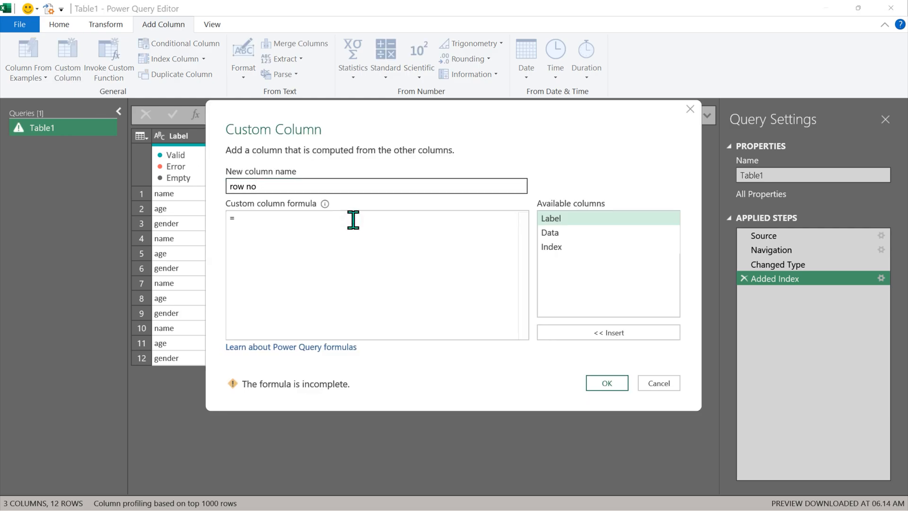
{"action": "type", "text": "number."}
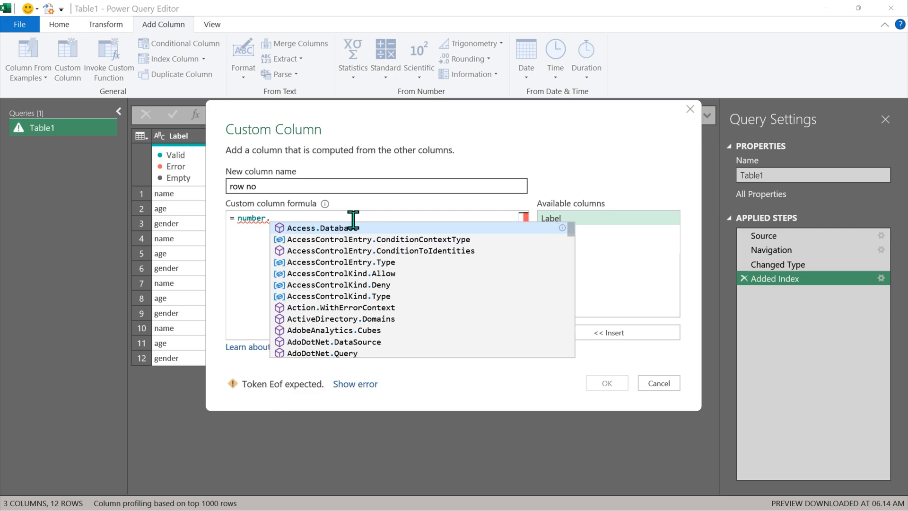
{"action": "type", "text": "integerdivide"}
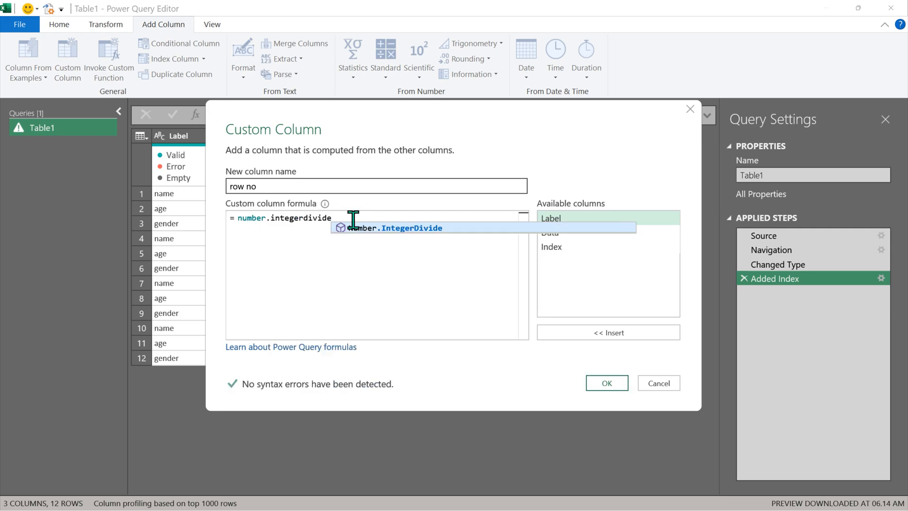
{"action": "key", "text": "Tab"}
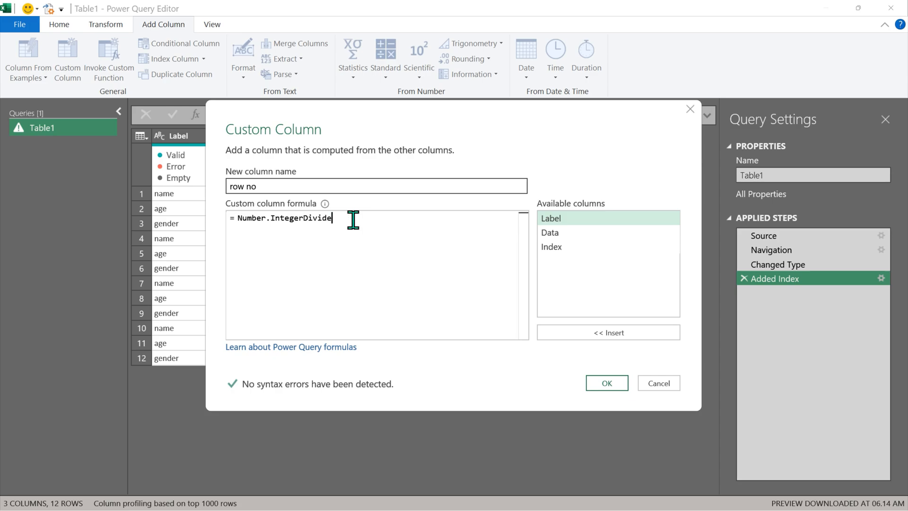
{"action": "type", "text": "("}
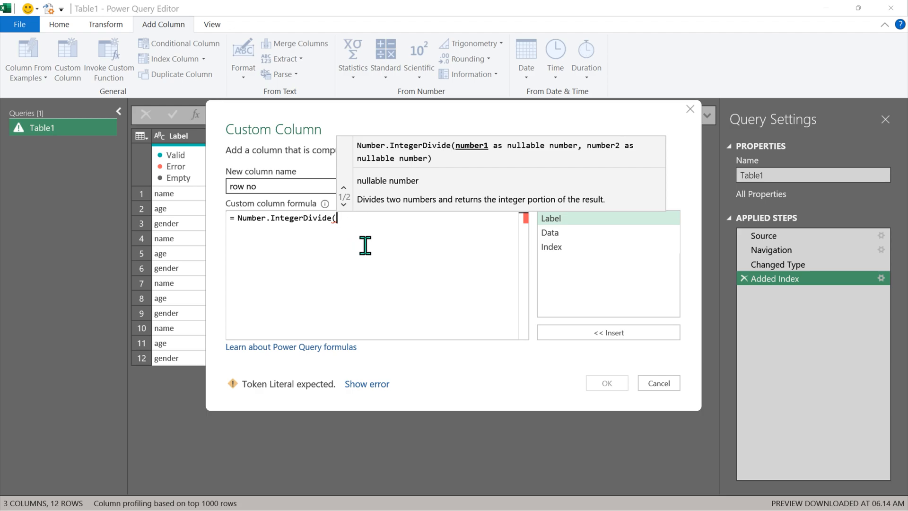
{"action": "type", "text": "[in"}
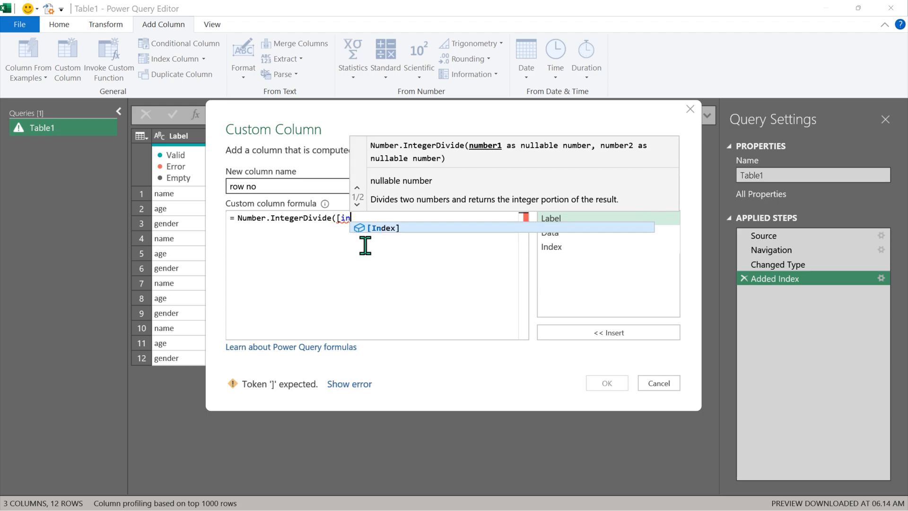
{"action": "key", "text": "Tab"}
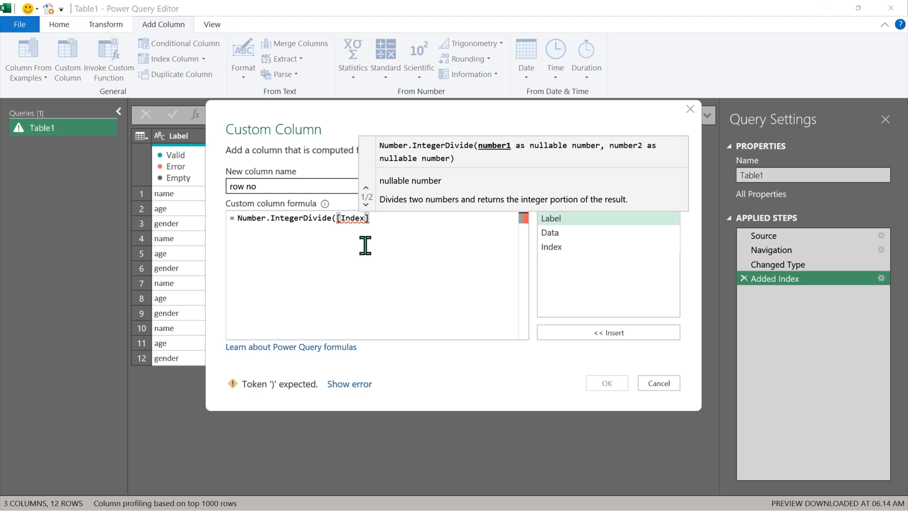
{"action": "type", "text": ",3)"}
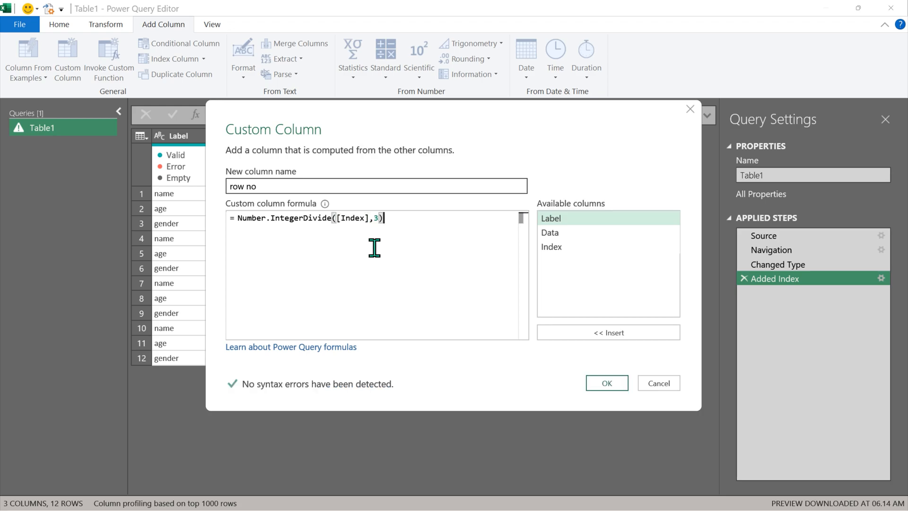
{"action": "left_click", "coordinate": [607, 383]}
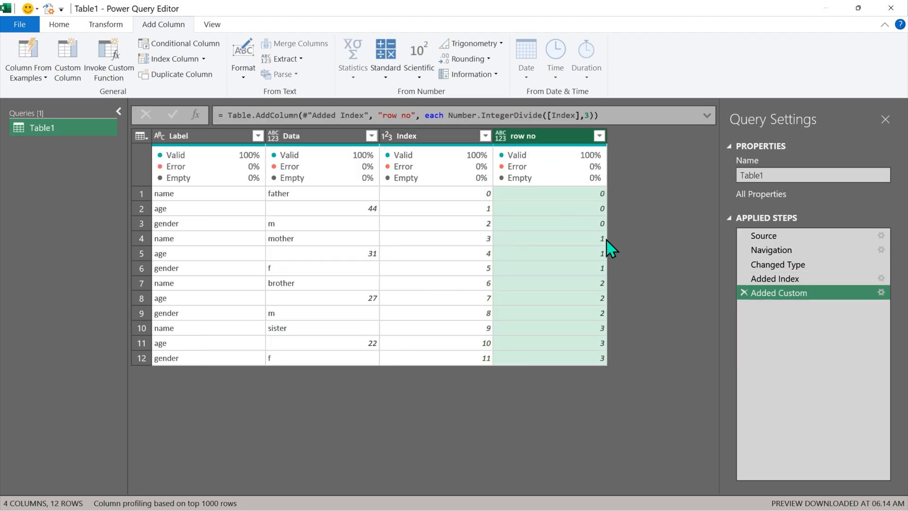
Remove the Index column and pivot the Label column using Data as the values column, without aggregation
{"action": "right_click", "coordinate": [428, 138]}
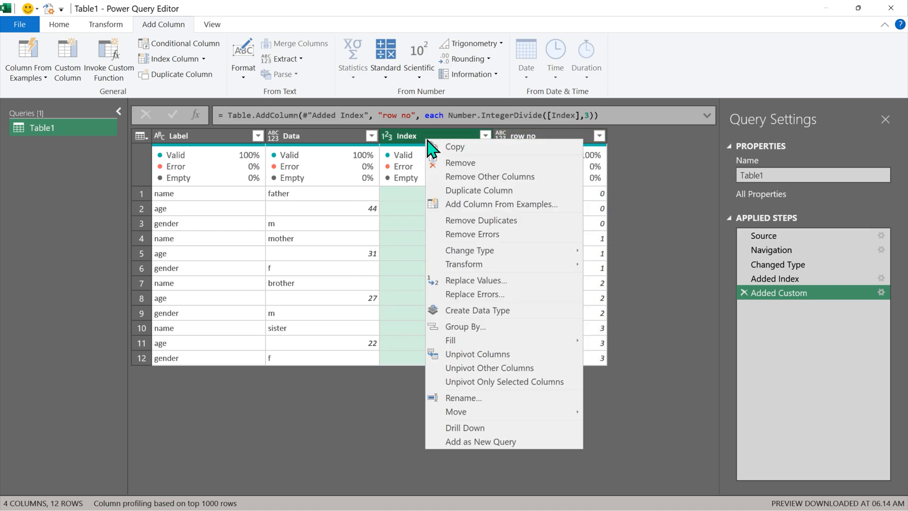
{"action": "left_click", "coordinate": [456, 164]}
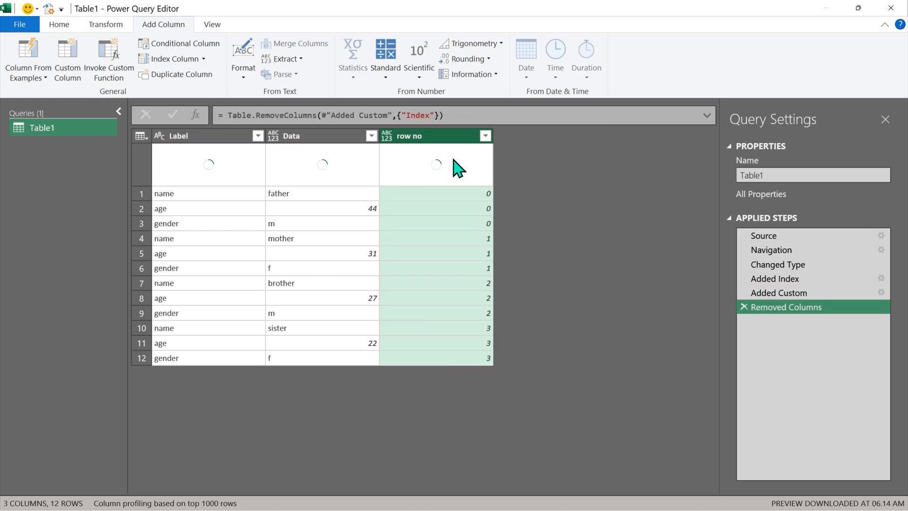
{"action": "left_click", "coordinate": [197, 142]}
{"action": "mouse_move", "coordinate": [195, 149]}
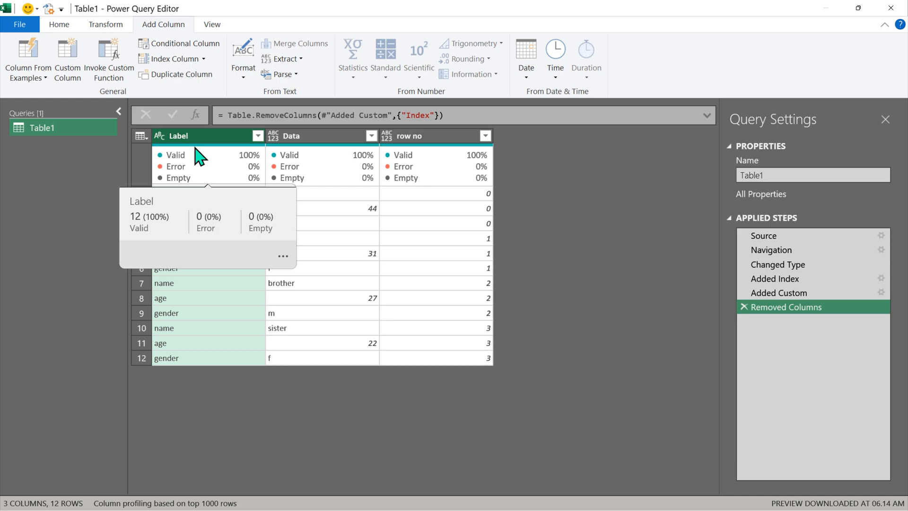
{"action": "left_click", "coordinate": [113, 26]}
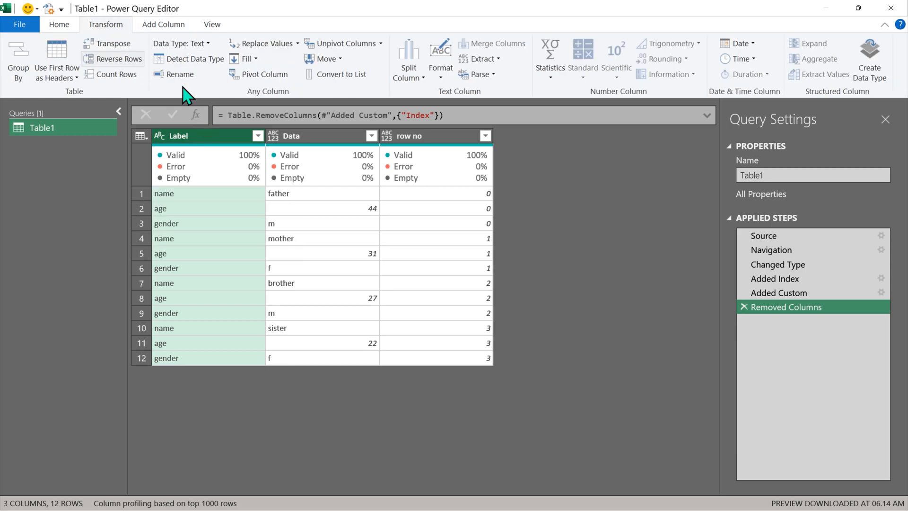
{"action": "left_click", "coordinate": [283, 76]}
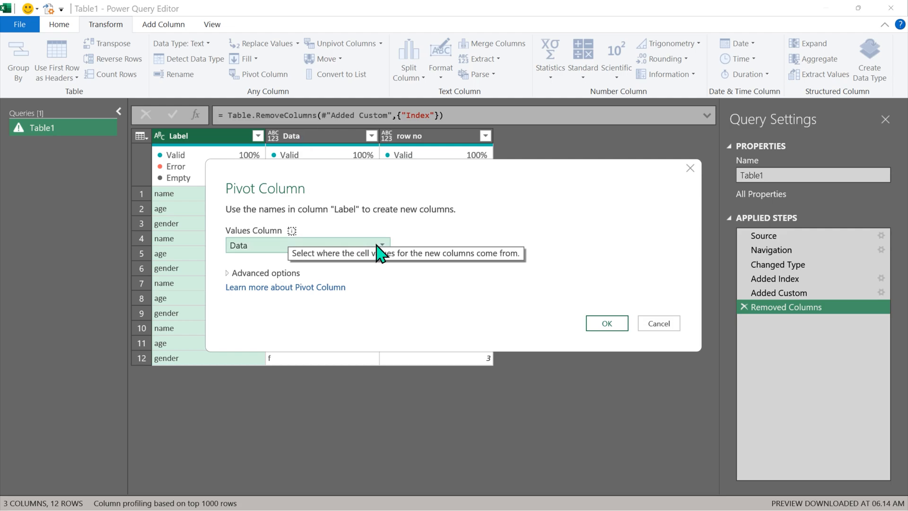
{"action": "left_click", "coordinate": [272, 273]}
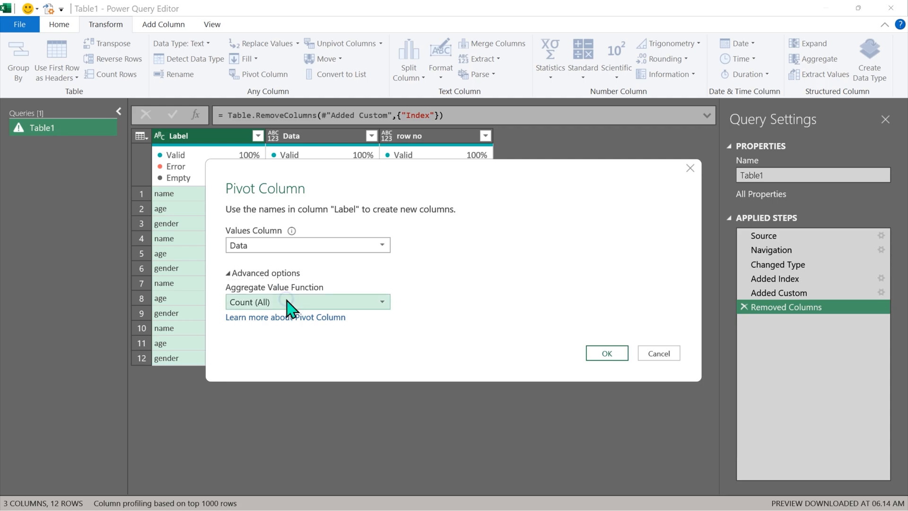
{"action": "left_click", "coordinate": [285, 302]}
{"action": "left_click", "coordinate": [278, 346]}
{"action": "left_click", "coordinate": [600, 354]}
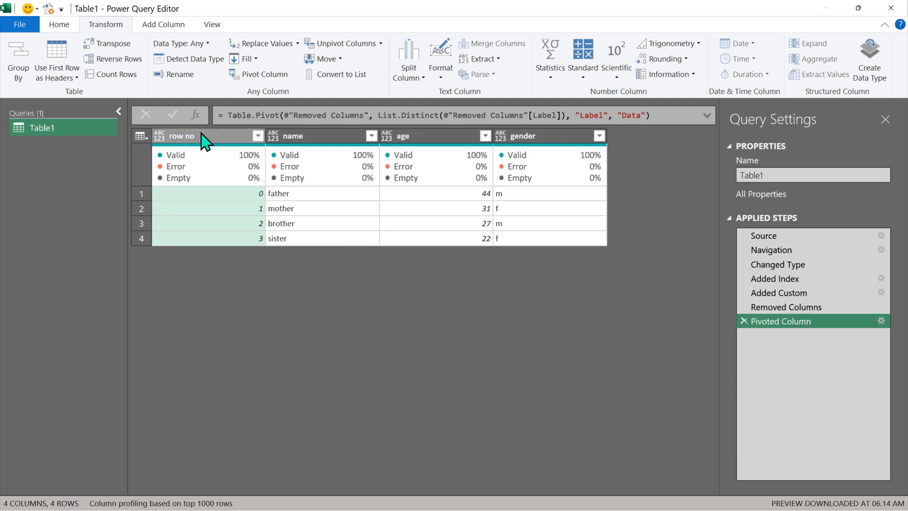
Remove the row no column and detect the data types of all remaining columns
{"action": "right_click", "coordinate": [204, 141]}
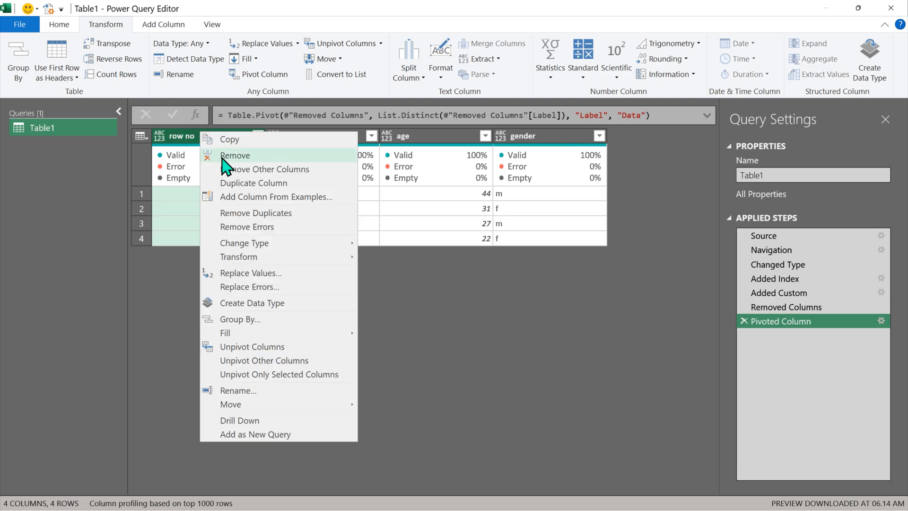
{"action": "left_click", "coordinate": [223, 158]}
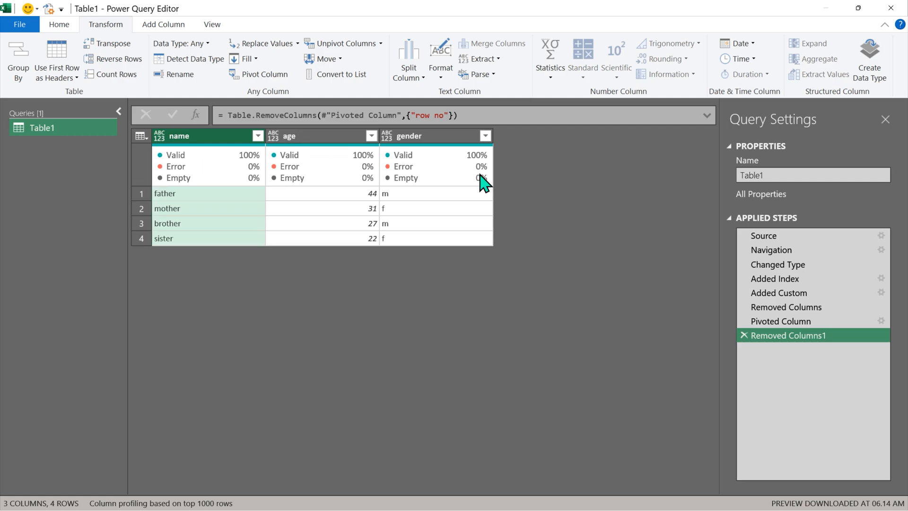
{"action": "key", "text": "ctrl+a"}
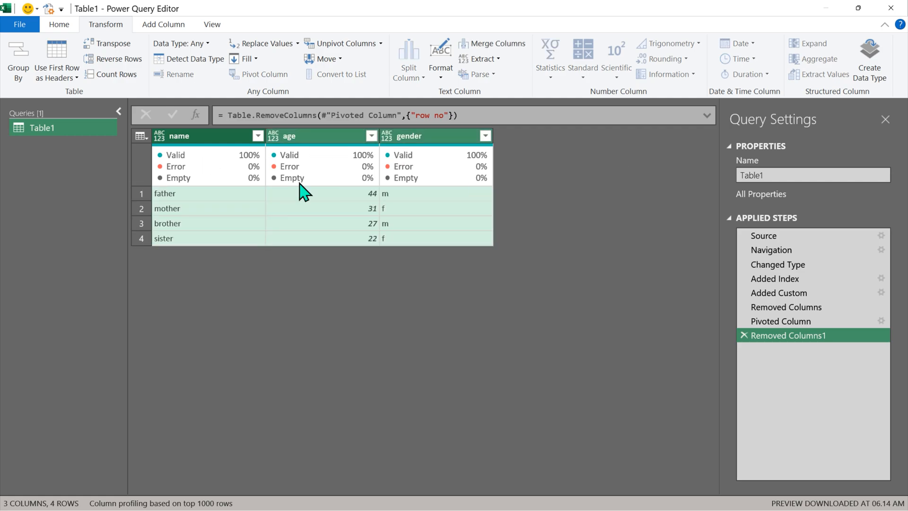
{"action": "left_click", "coordinate": [194, 59]}
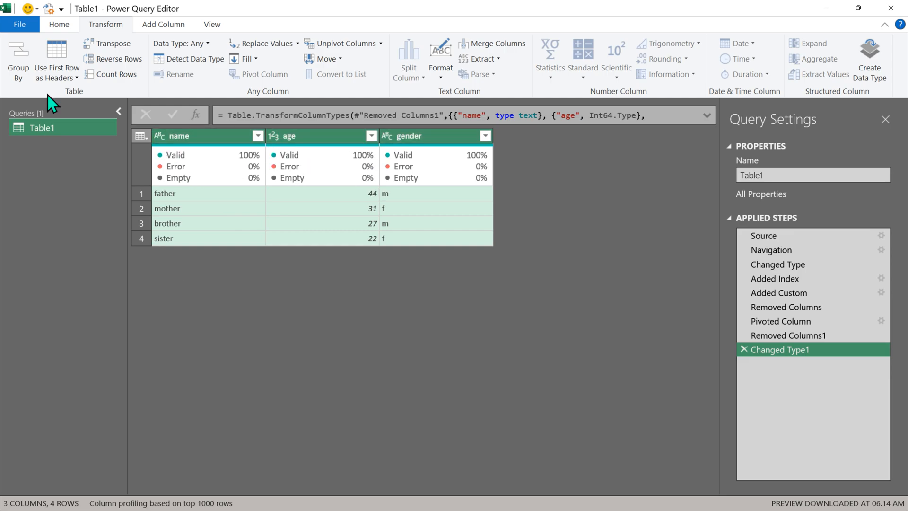
Close the query editor and load the result as a table in a new worksheet
{"action": "left_click", "coordinate": [60, 25]}
{"action": "left_click", "coordinate": [28, 78]}
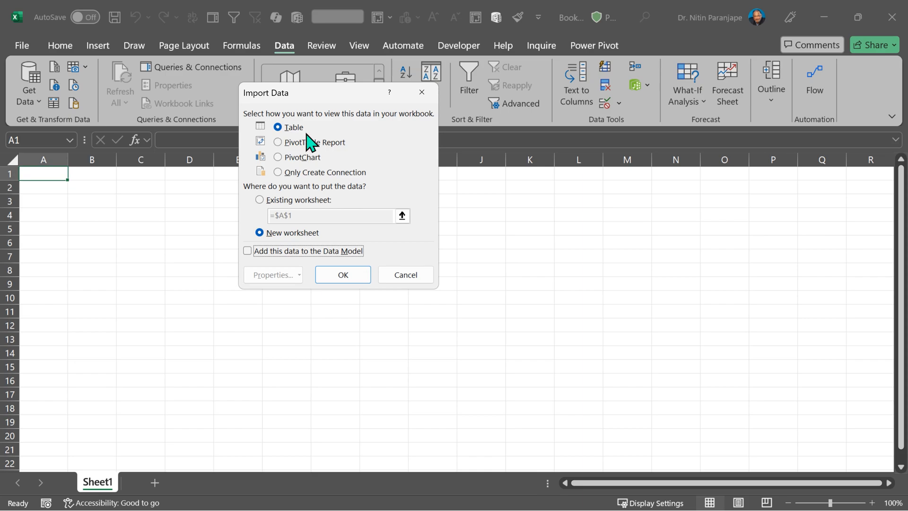
{"action": "left_click", "coordinate": [338, 273]}
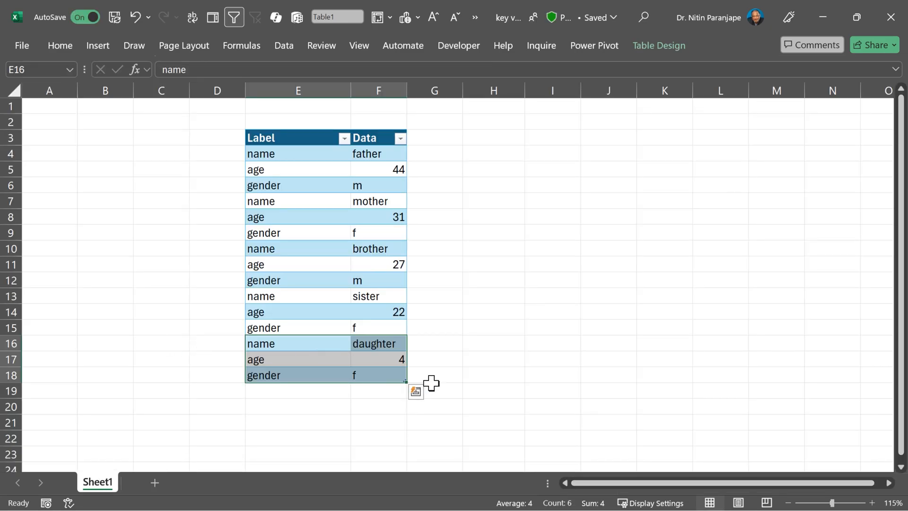
Return to the workbook with the loaded table and refresh it to bring in the daughter record added to the source
{"action": "key", "text": "Escape"}
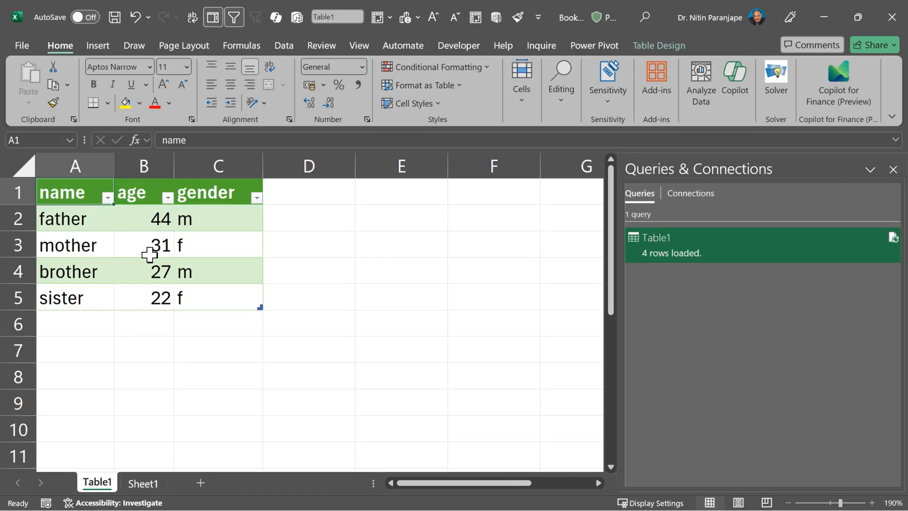
{"action": "right_click", "coordinate": [151, 258]}
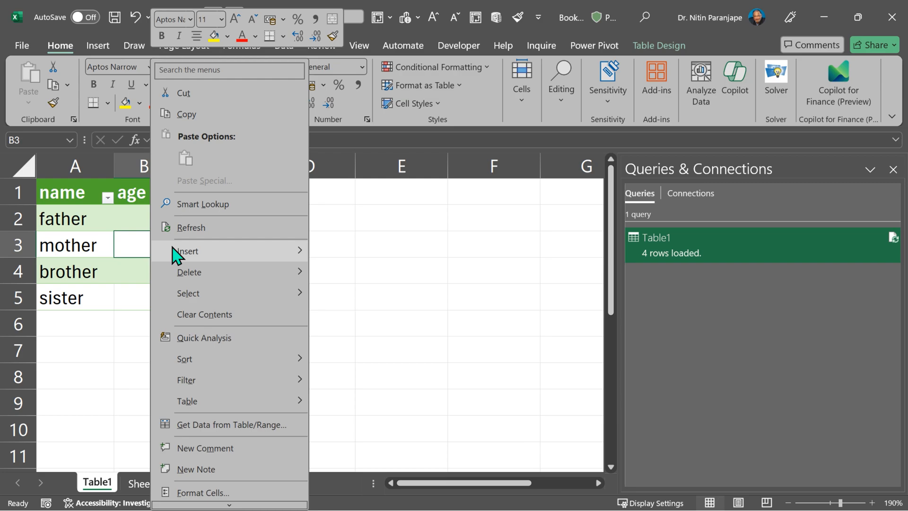
{"action": "left_click", "coordinate": [213, 228]}
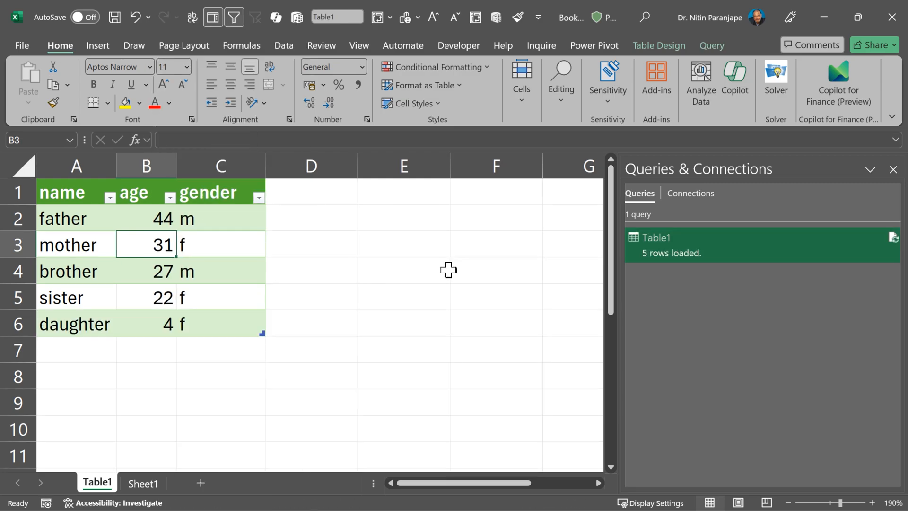